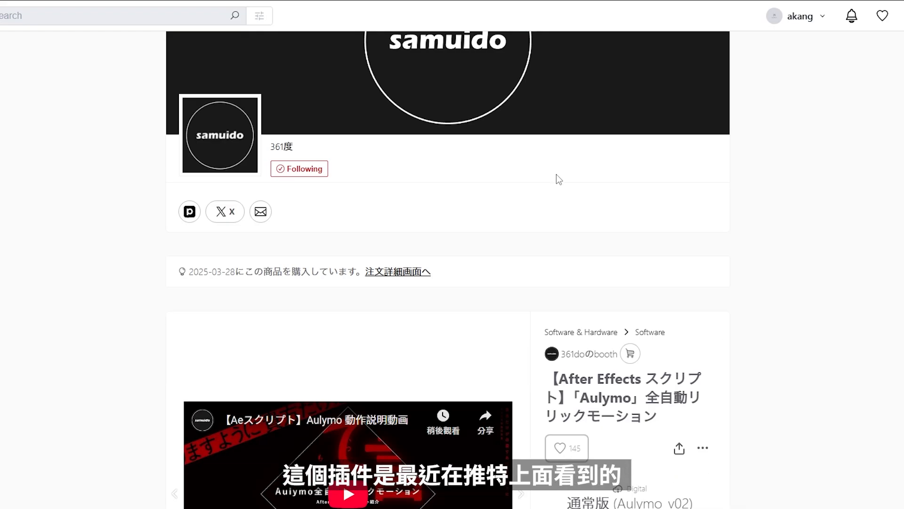
- Look over the product page of the Aulymo script, including its preview video and available versions
scroll(556, 175, down, 4)
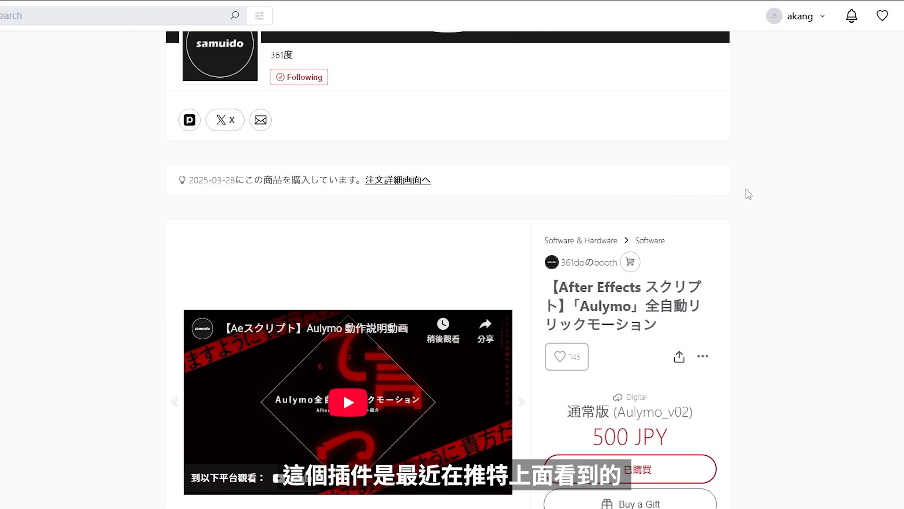
scroll(777, 179, down, 3)
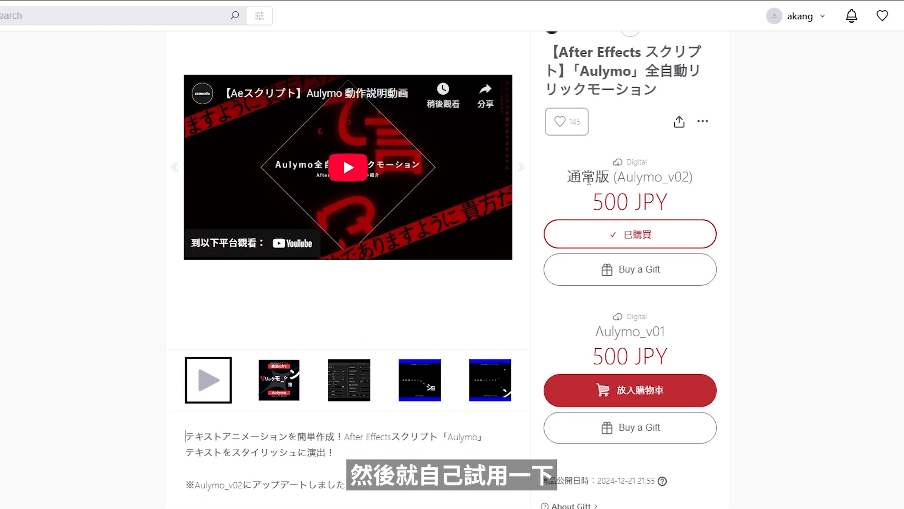
scroll(622, 317, up, 3)
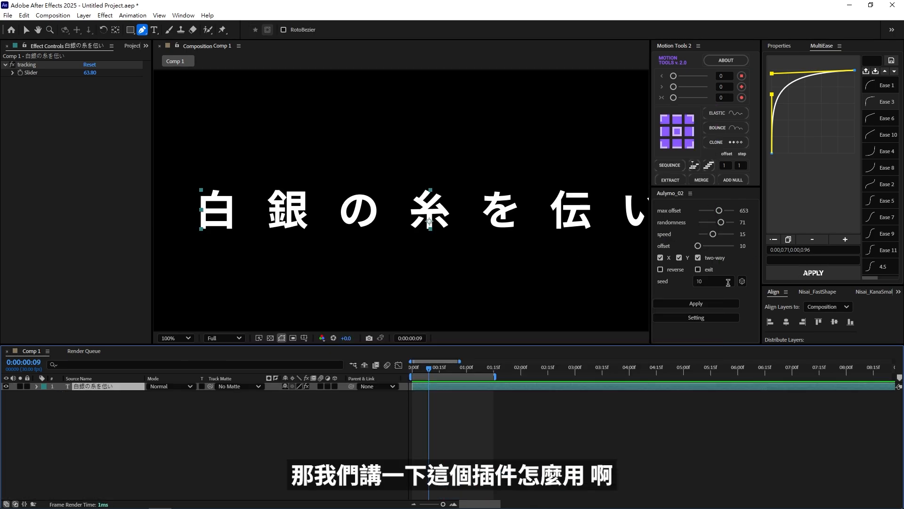
- Try Aulymo on the text layer with max offset 173, preview the character movement and undo it
drag(719, 210, 702, 219)
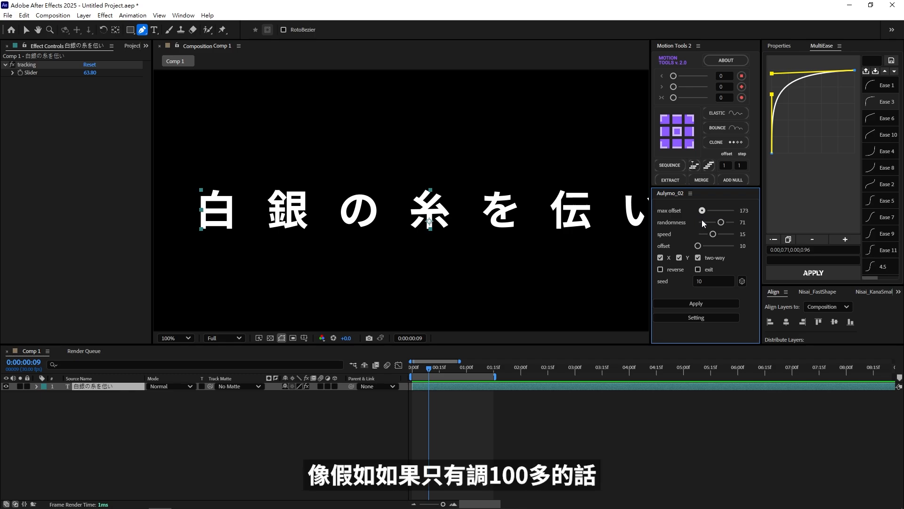
click(696, 303)
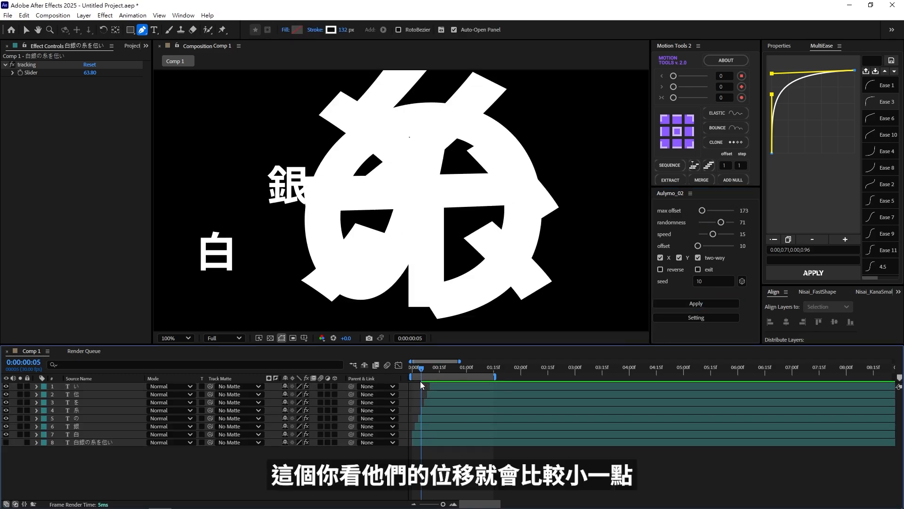
key(space)
drag(413, 369, 441, 372)
key(ctrl+z)
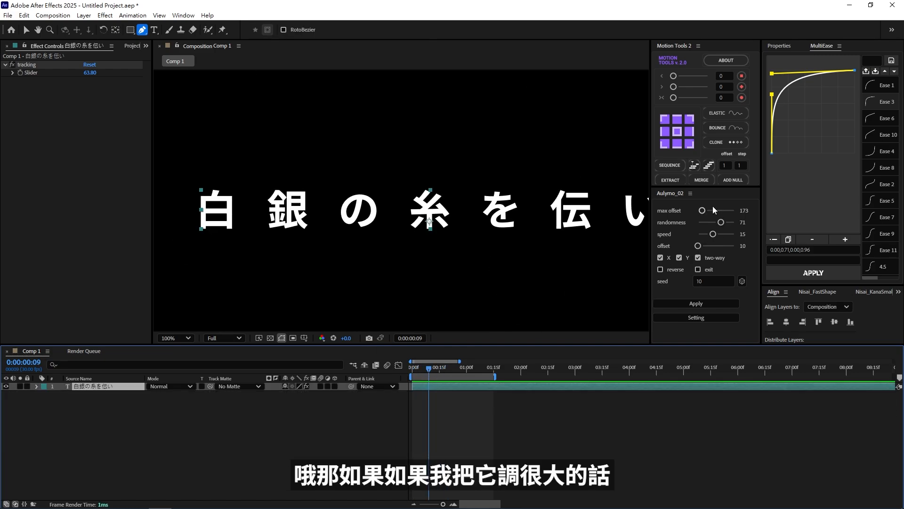
- Set Aulymo's max offset to 793, apply it to the text layer and preview the character movement
drag(713, 210, 724, 211)
click(696, 303)
click(434, 370)
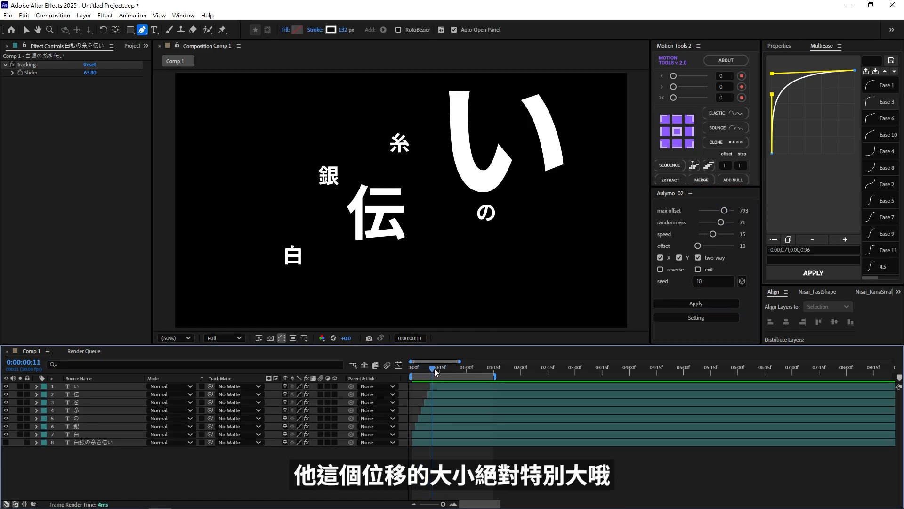
drag(435, 368, 421, 375)
click(431, 433)
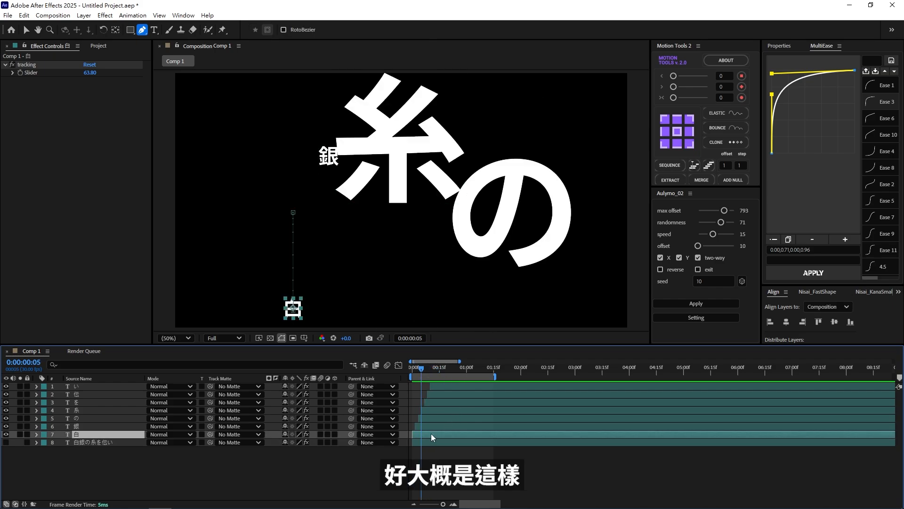
- Reveal the keyframes of all character layers and examine the spacing between their Position keyframes
key(ctrl+z)
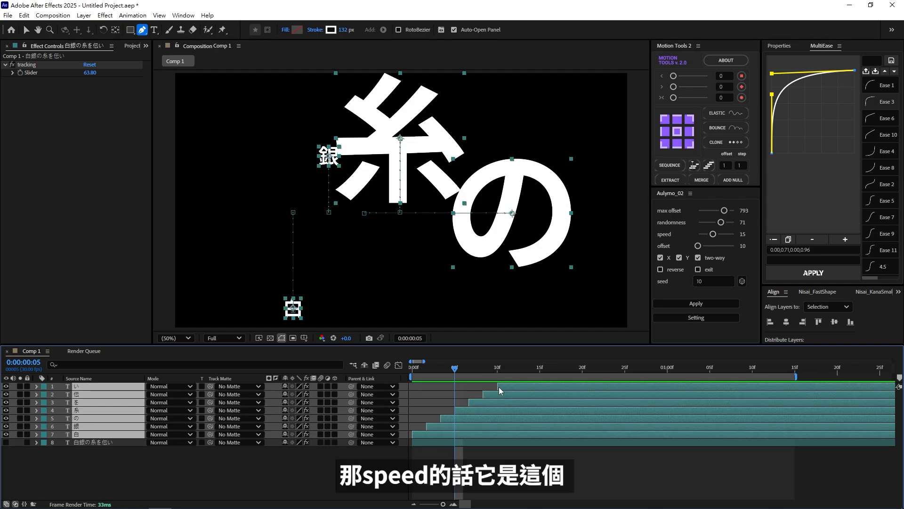
key(u)
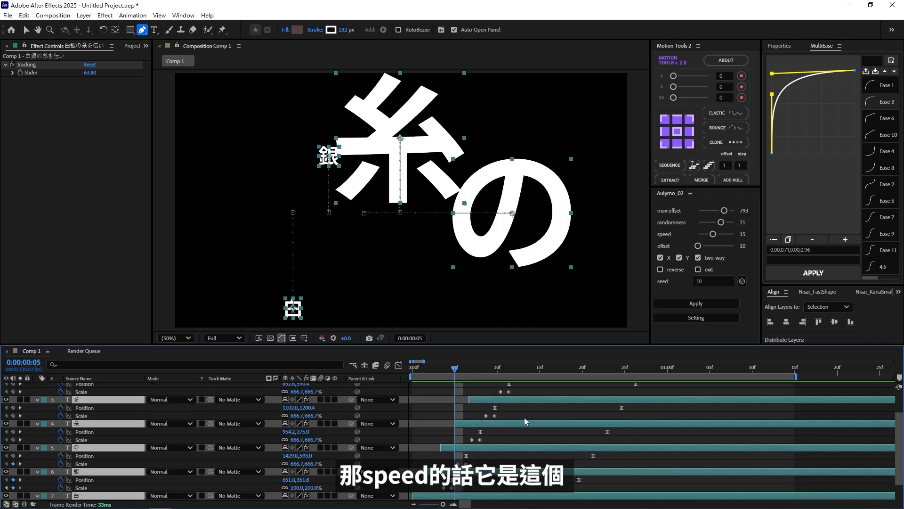
click(524, 417)
scroll(508, 408, up, 1)
click(473, 368)
click(474, 432)
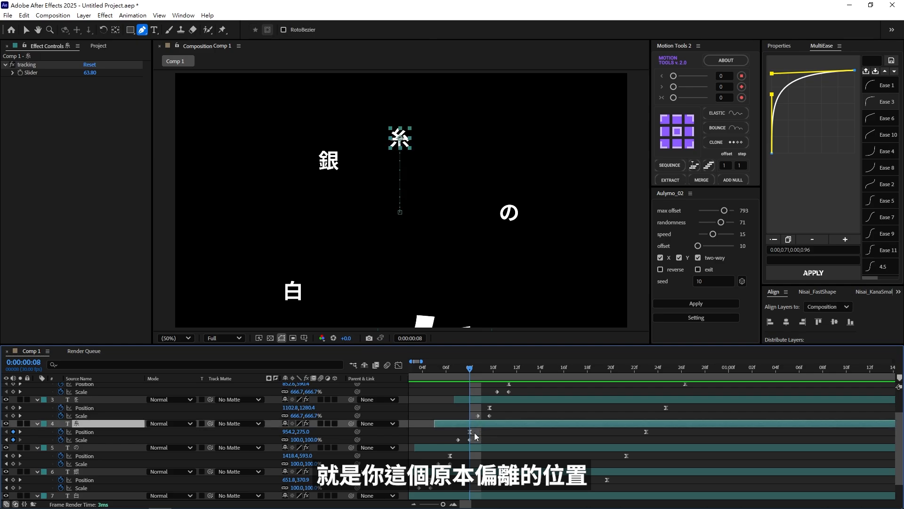
key(space)
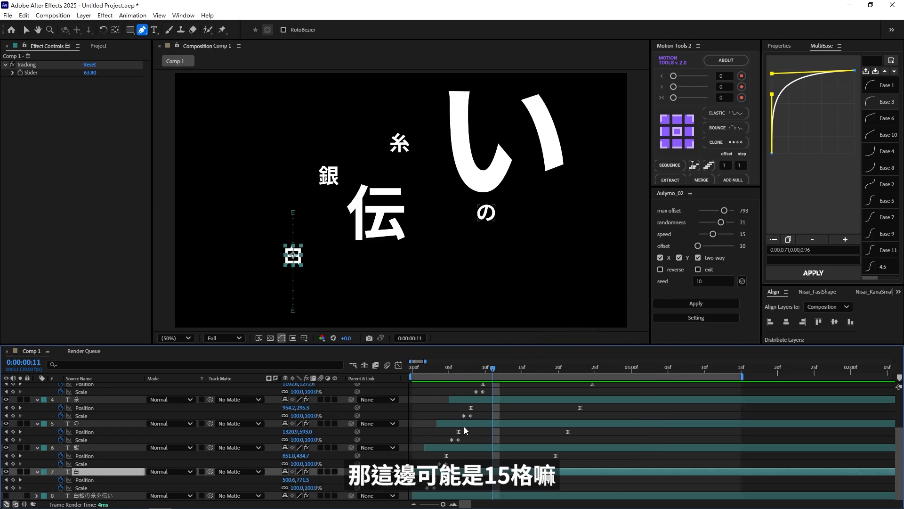
- Remove the generated character layers and reapply Aulymo to the original text with speed 5
scroll(566, 394, up, 3)
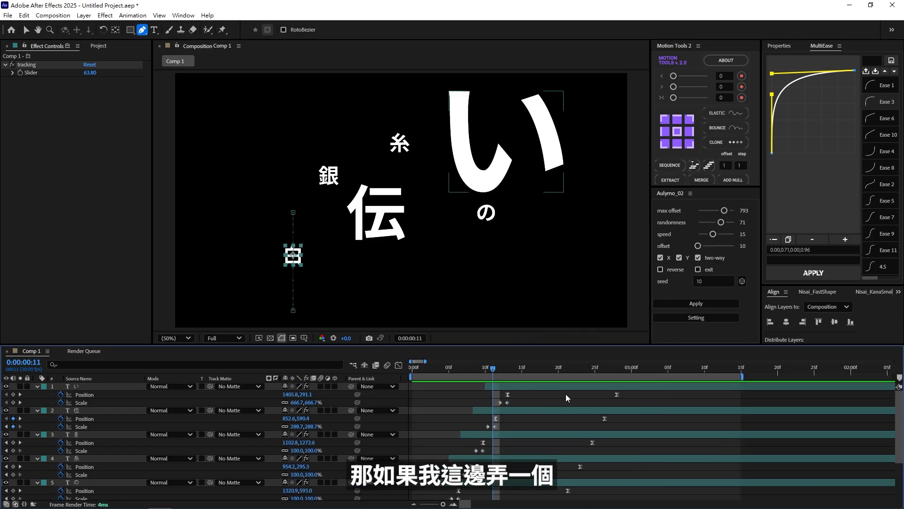
shift+click(546, 388)
key(Delete)
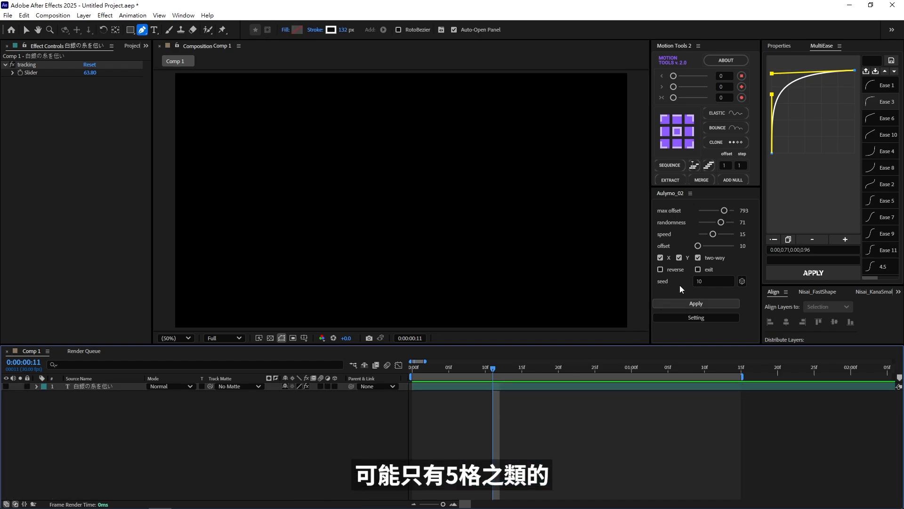
click(745, 233)
text(5)
click(696, 304)
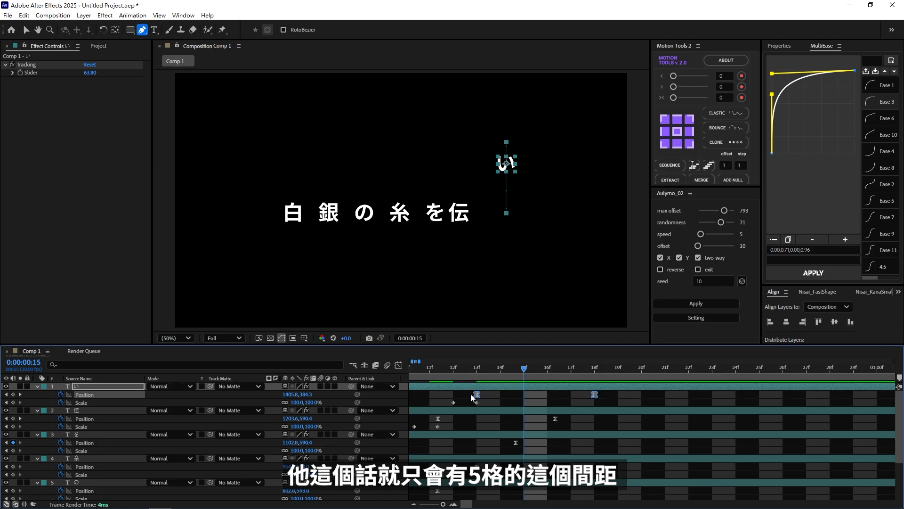
scroll(632, 419, down, 5)
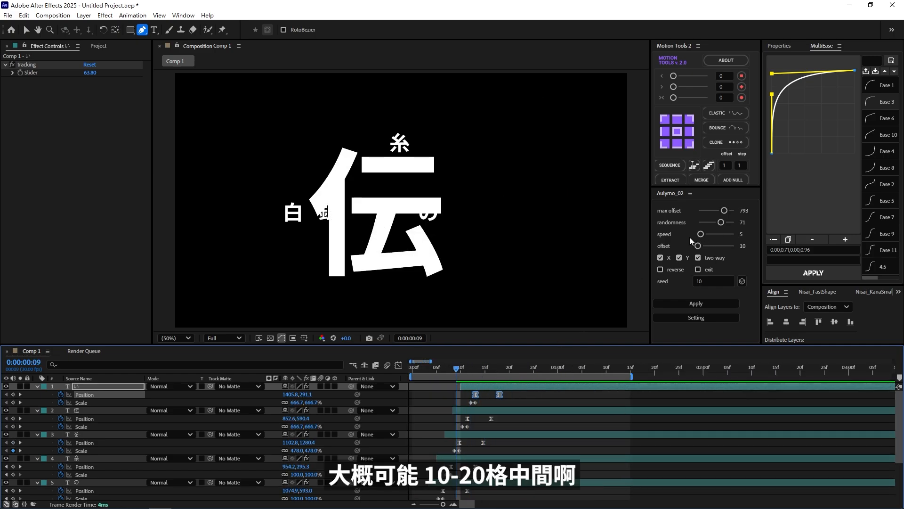
click(412, 363)
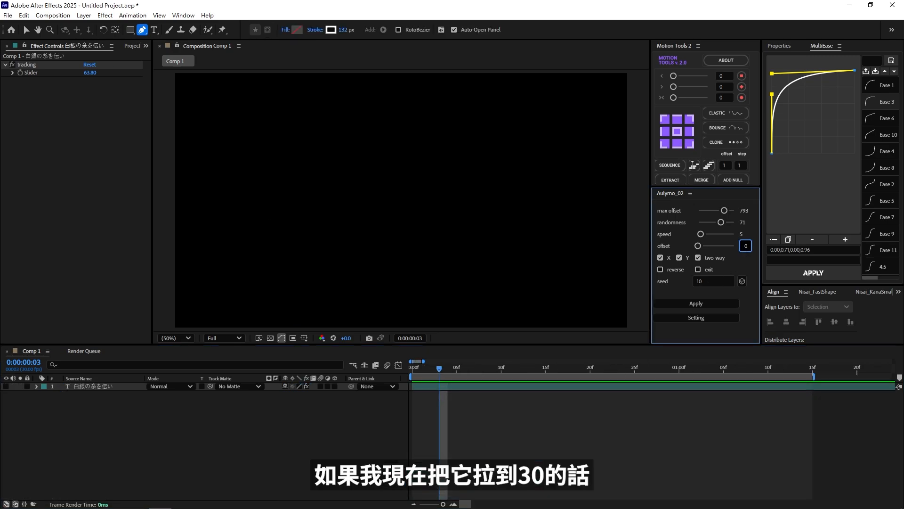
- Set Aulymo's offset to 30, apply it to preview the staggered character layers, and undo the application
text(30)
key(Return)
click(696, 303)
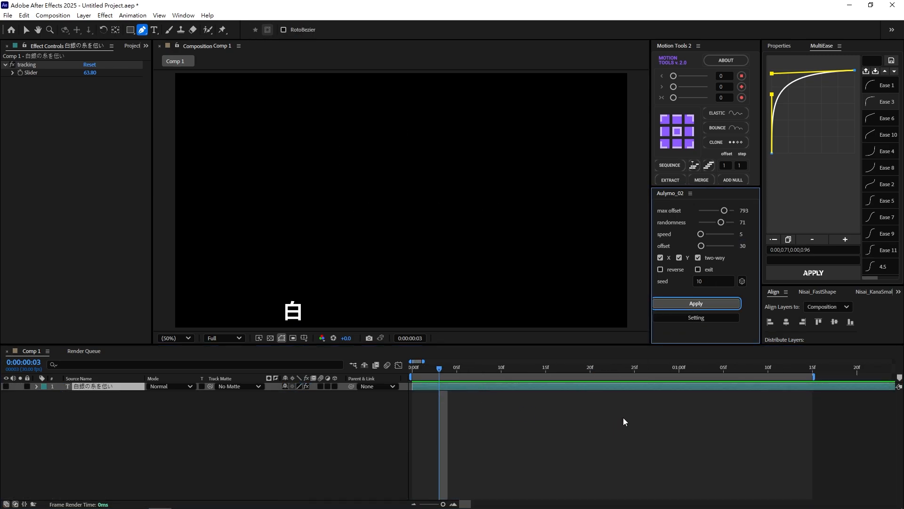
drag(439, 368, 437, 380)
drag(424, 391, 530, 397)
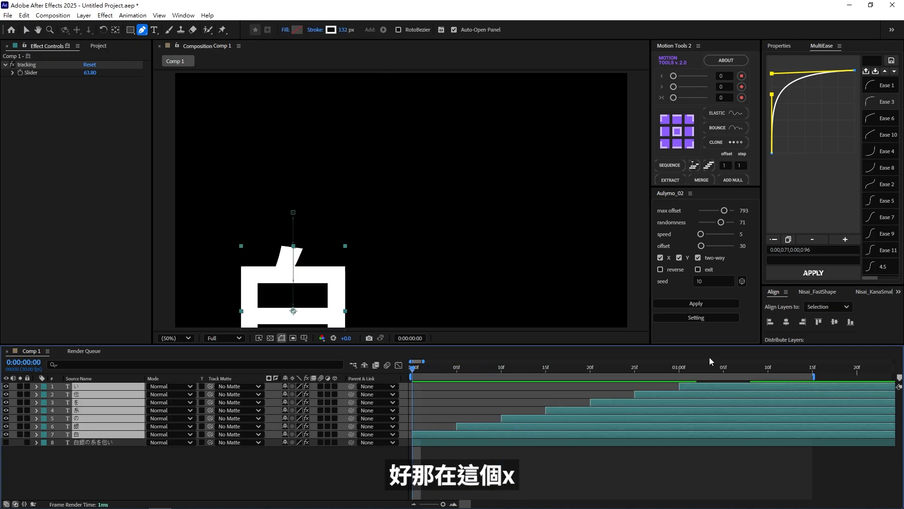
key(ctrl+z)
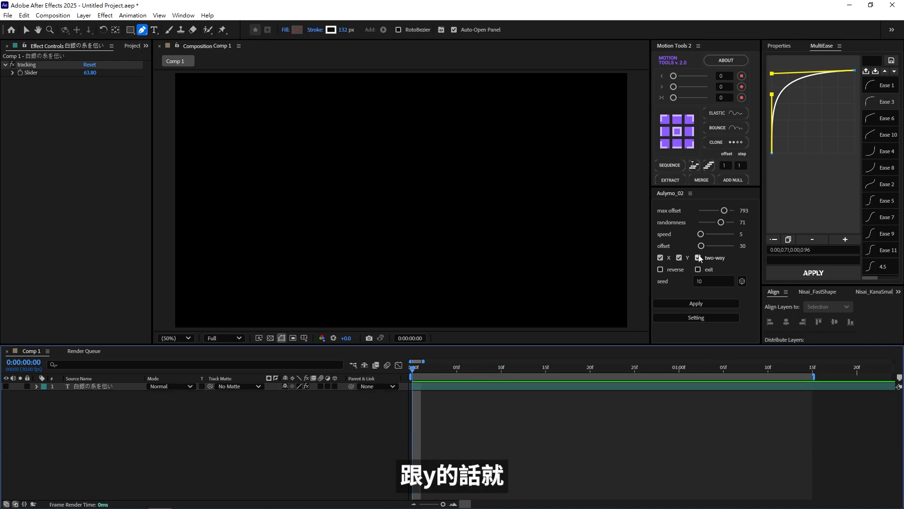
- Try Aulymo on the text layer with X, Y and two-way disabled, preview it and undo it
click(679, 258)
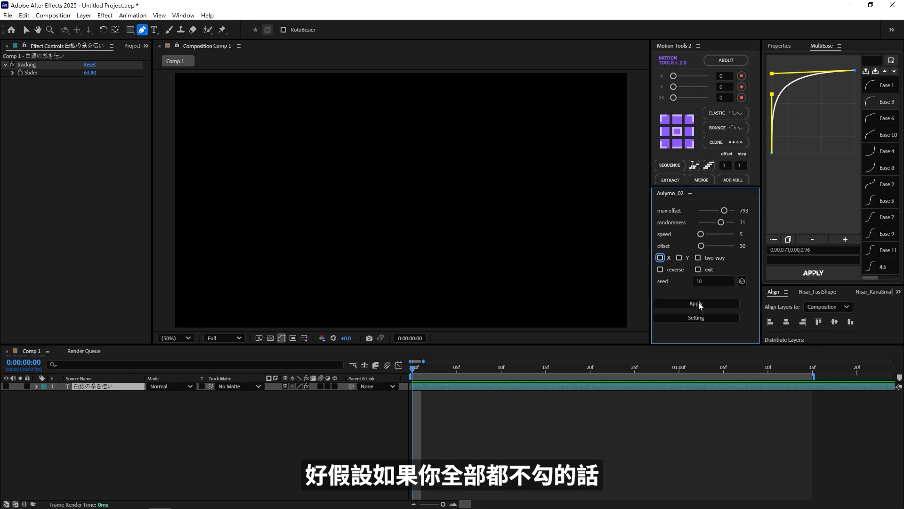
click(696, 304)
click(565, 371)
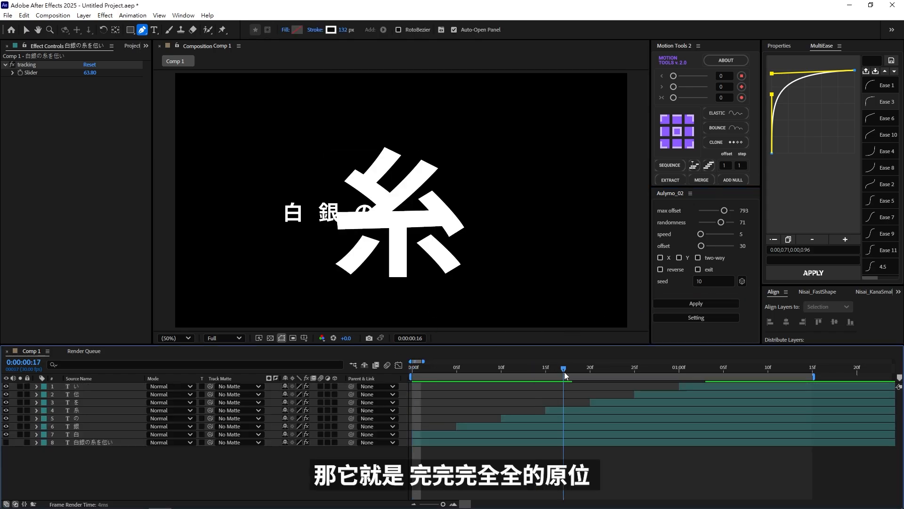
drag(565, 376, 388, 411)
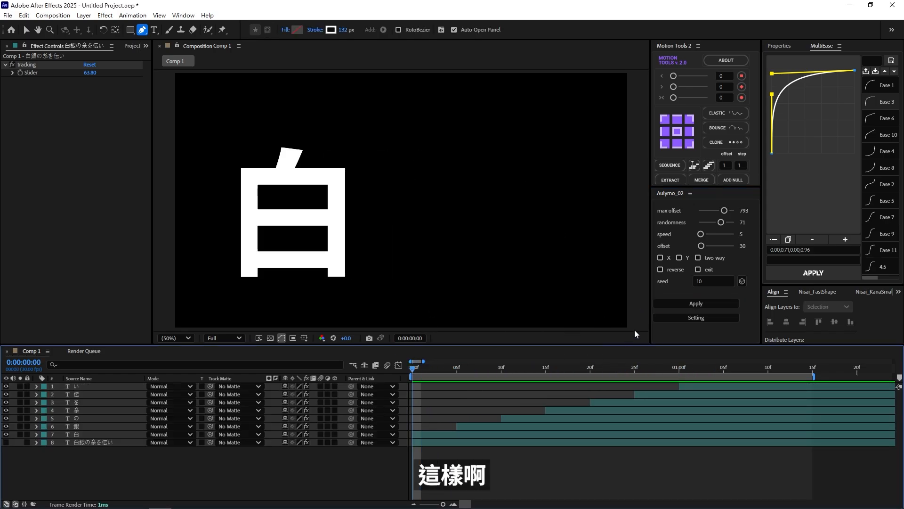
key(ctrl+z)
- Enable only the X direction in Aulymo, apply it to preview the movement, and undo the application
click(661, 258)
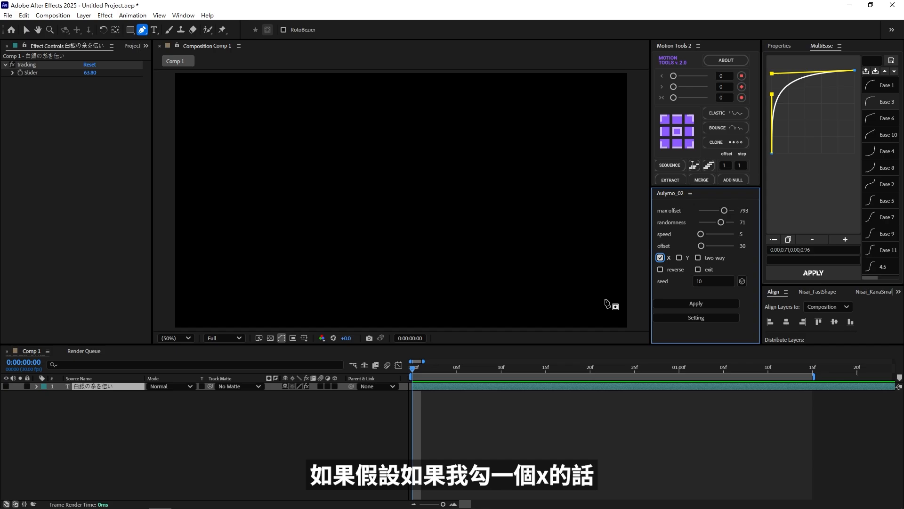
click(690, 304)
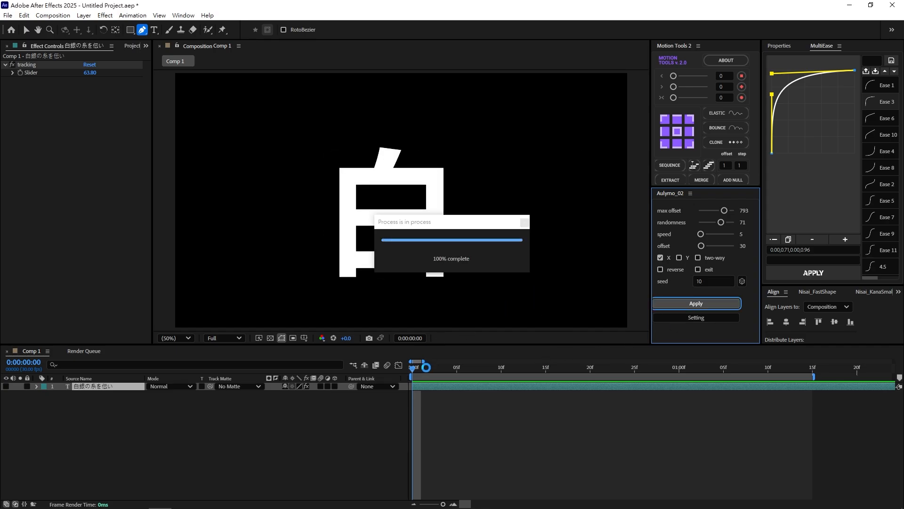
drag(415, 372, 414, 402)
key(ctrl+z)
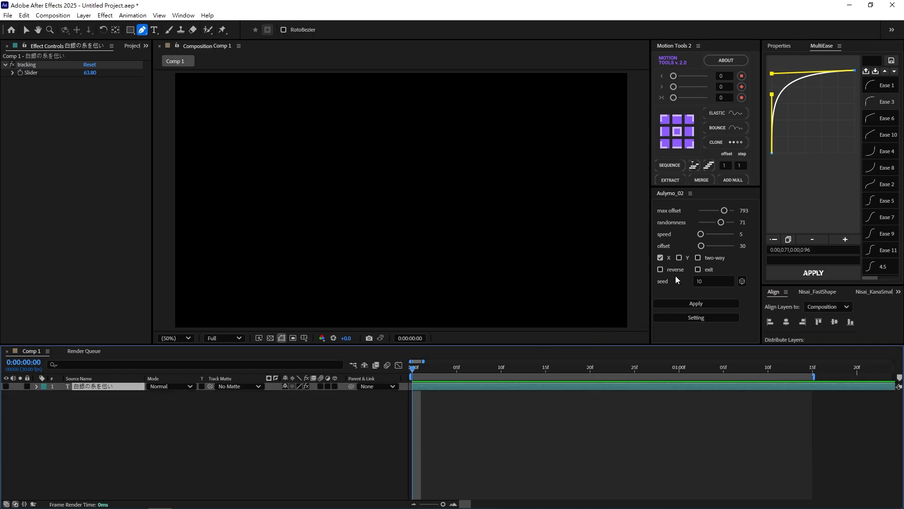
- Enable the Y, two-way and reverse options in Aulymo
click(679, 257)
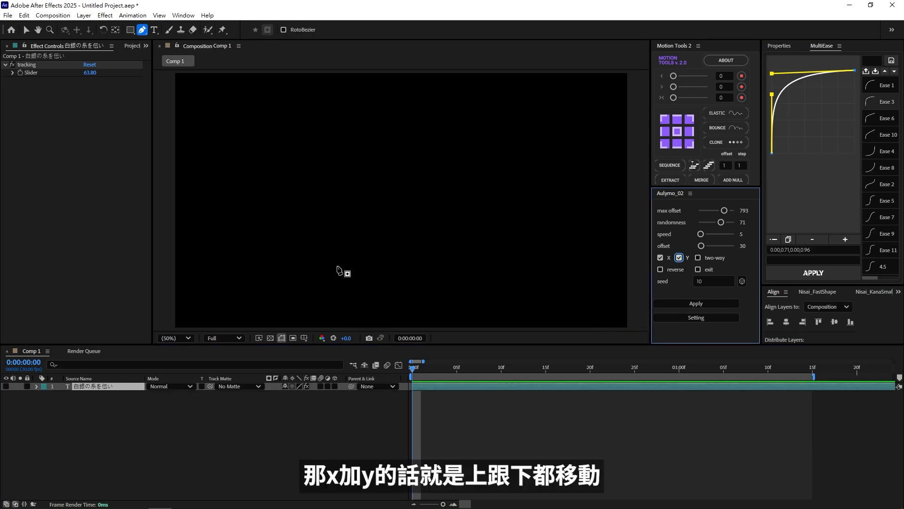
click(698, 257)
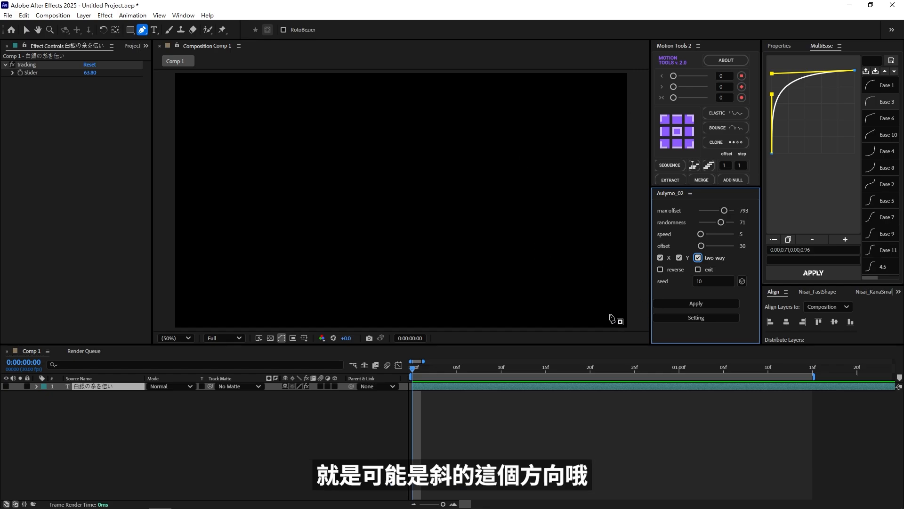
click(677, 269)
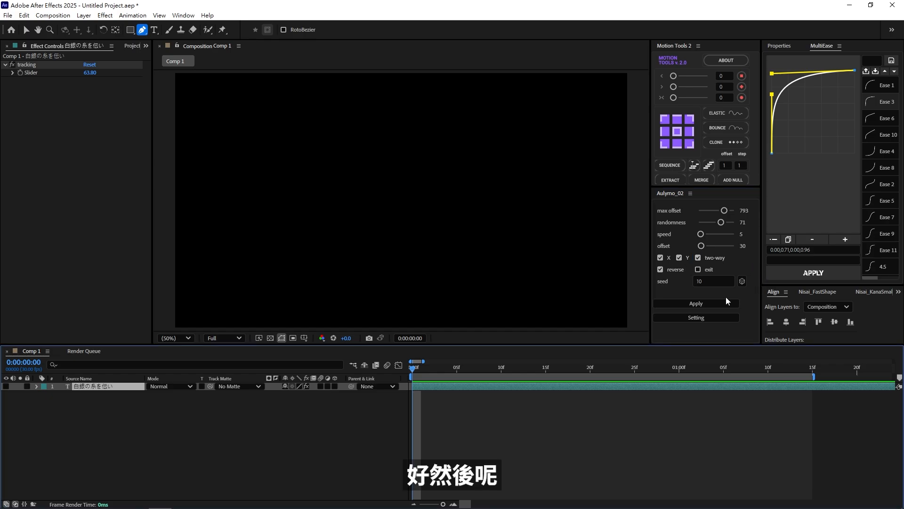
- Set the instant size to 233 in Aulymo's settings, apply the script to the text and preview the first character
click(696, 317)
drag(446, 168, 476, 178)
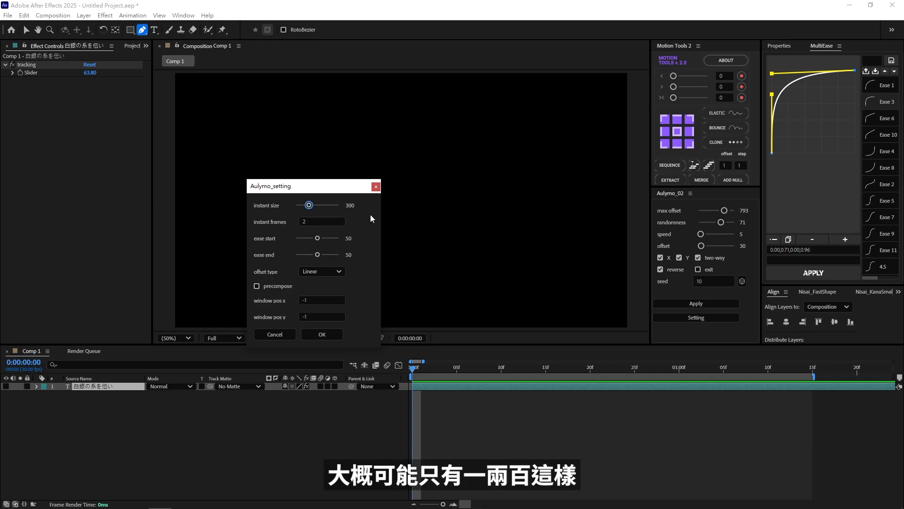
drag(309, 206, 305, 206)
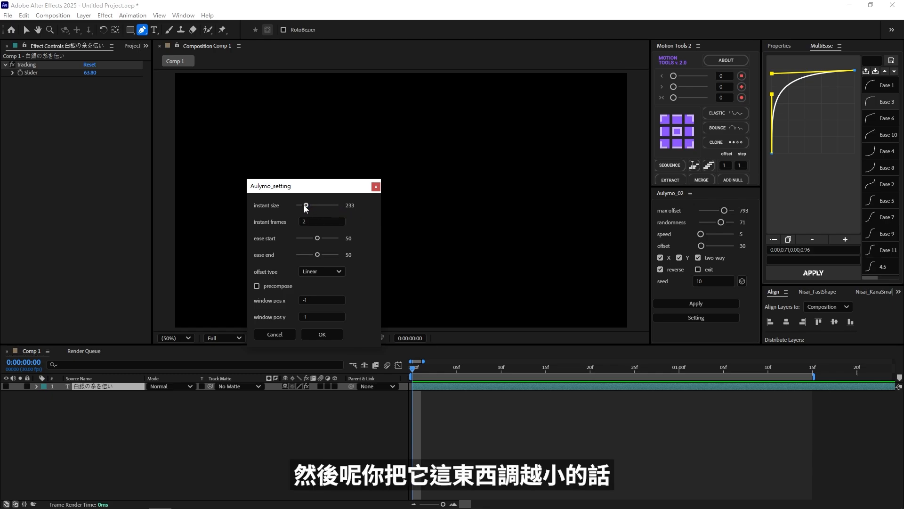
click(323, 334)
click(430, 369)
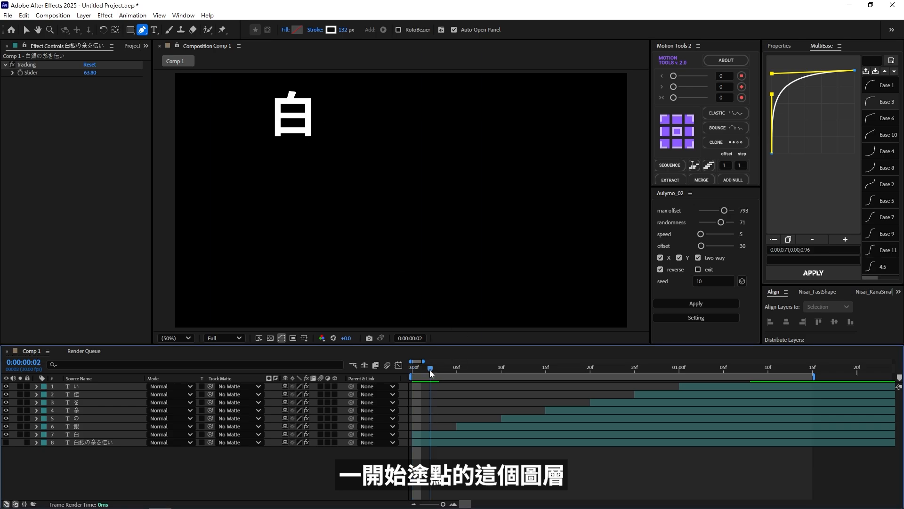
drag(430, 369, 405, 385)
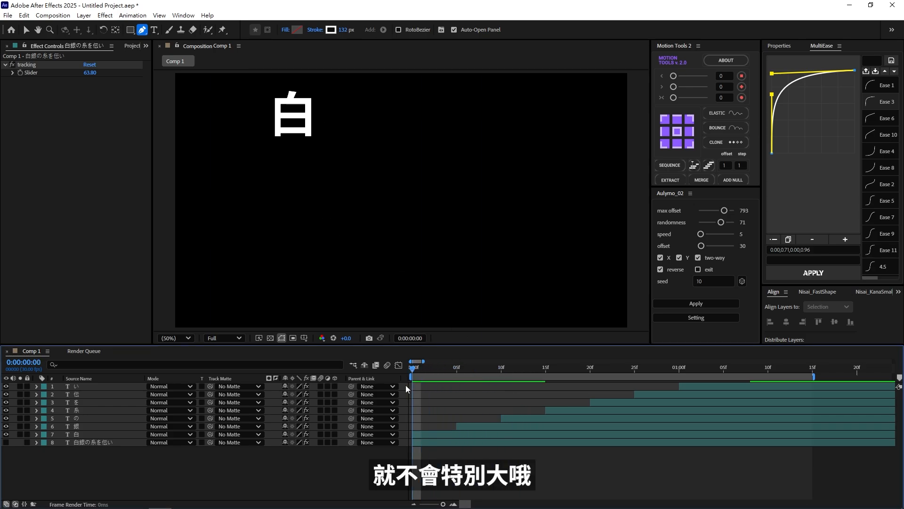
- Set the instant size to 600 in Aulymo's settings and place the dialog over the composition view
click(705, 317)
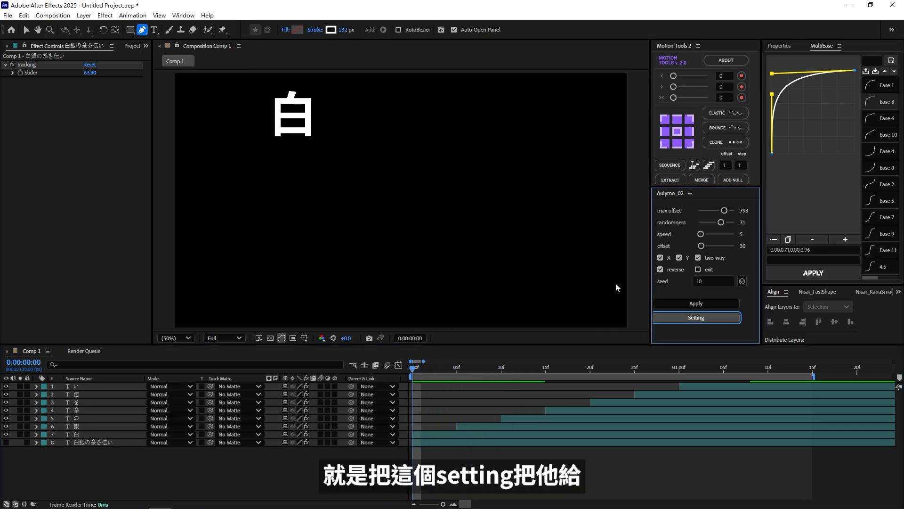
click(461, 185)
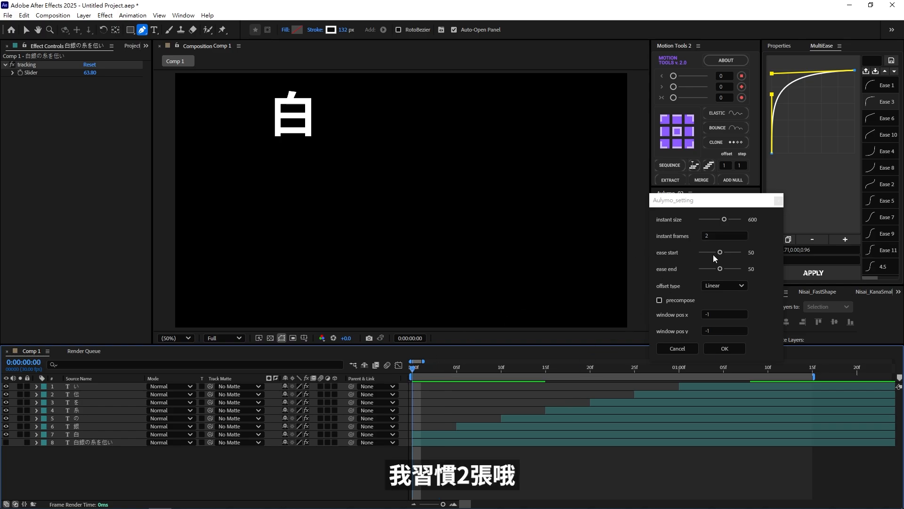
drag(715, 200, 481, 170)
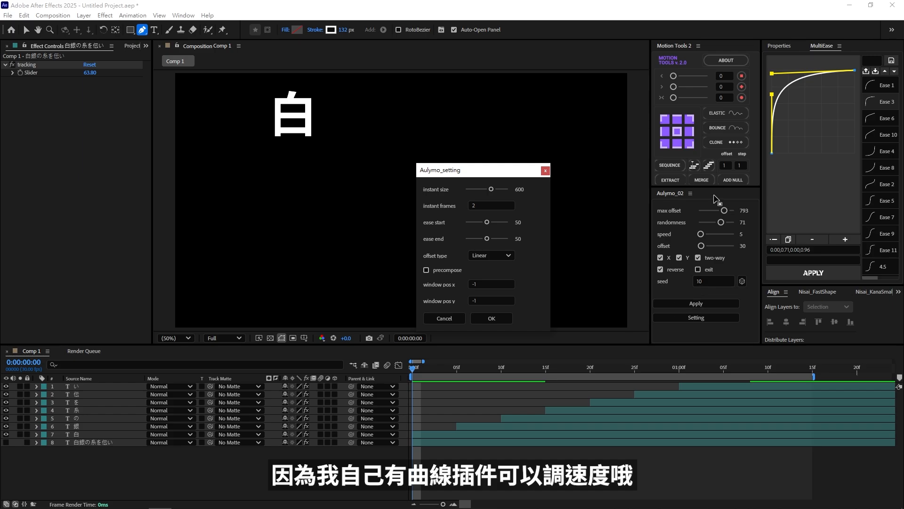
- Try the ease Out offset type in Aulymo on the text and preview the character timing
click(490, 256)
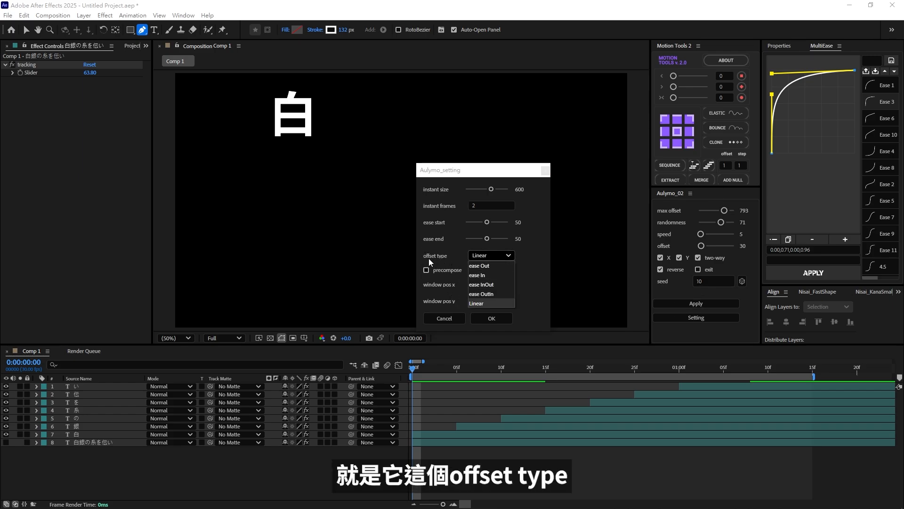
click(498, 266)
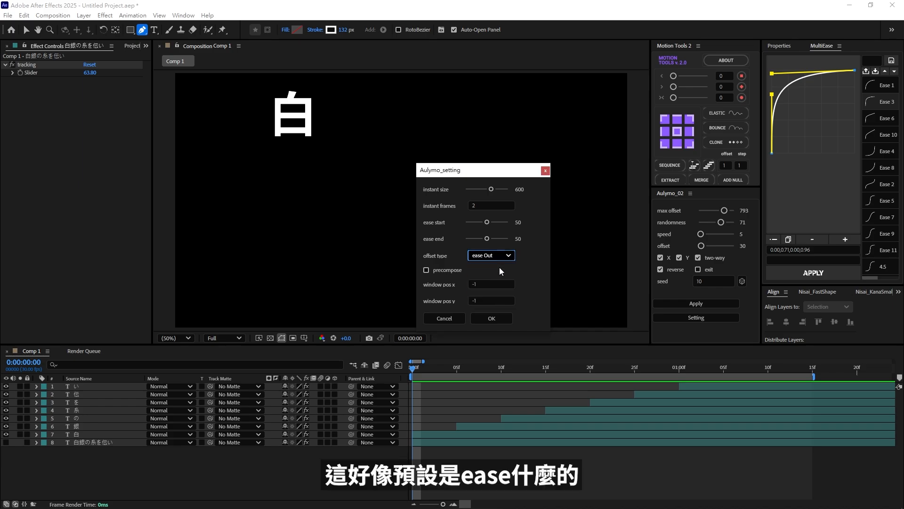
click(545, 171)
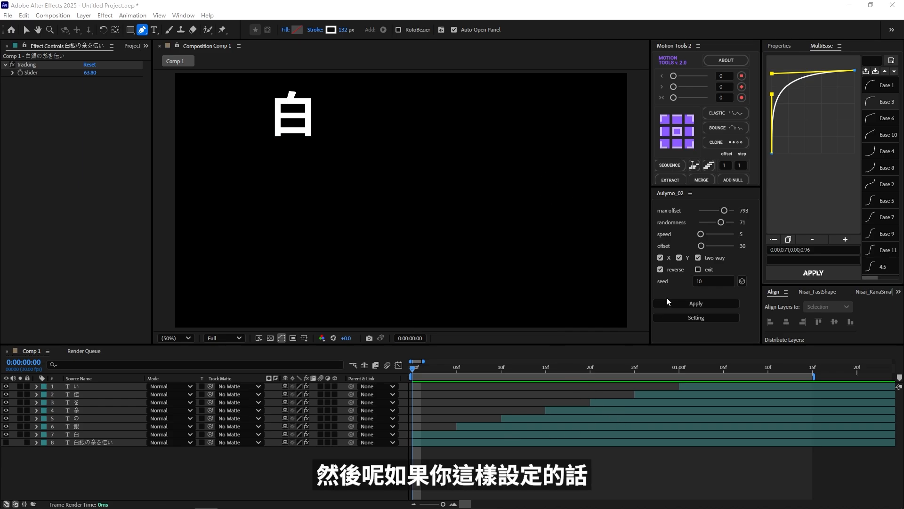
click(696, 319)
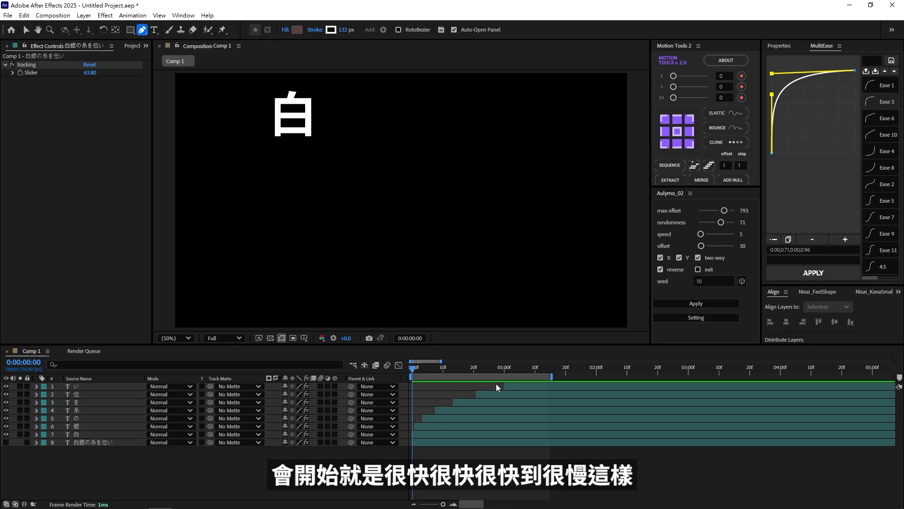
key(space)
- Set Aulymo's offset type to Linear, enable precompose and confirm the settings
click(696, 318)
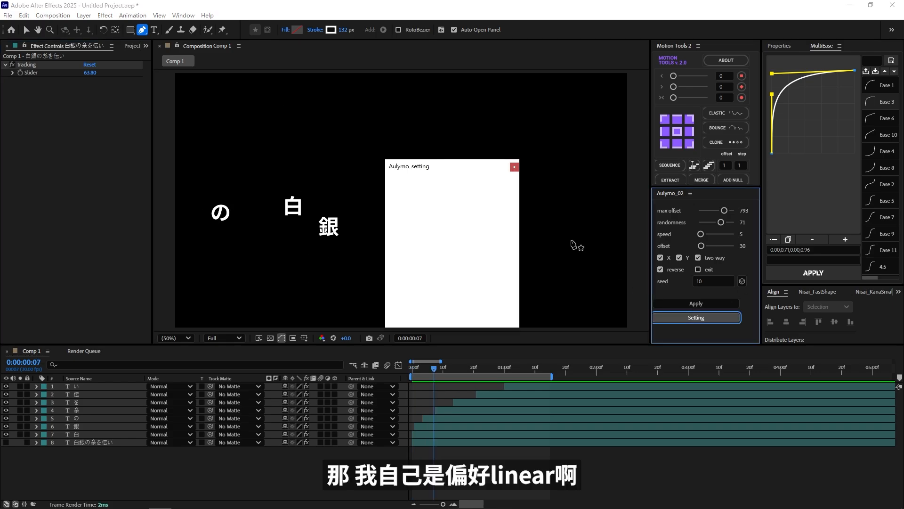
click(460, 252)
click(462, 265)
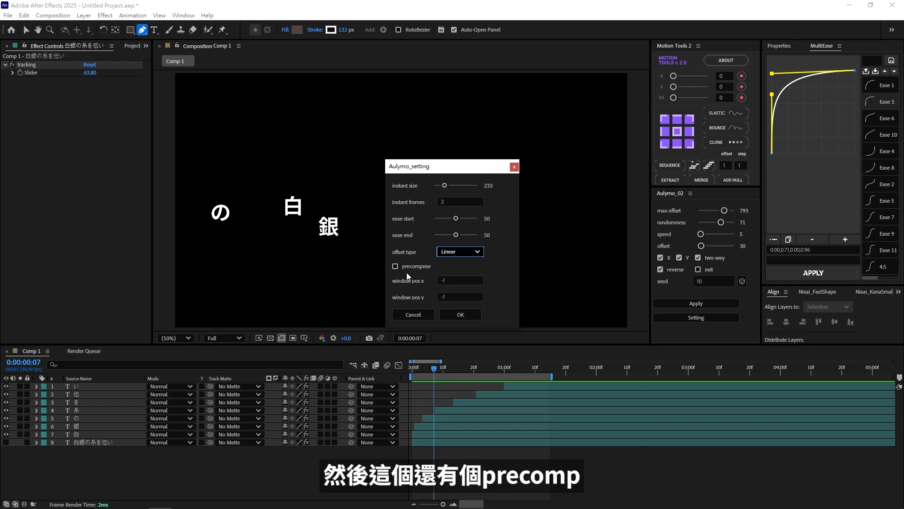
click(395, 266)
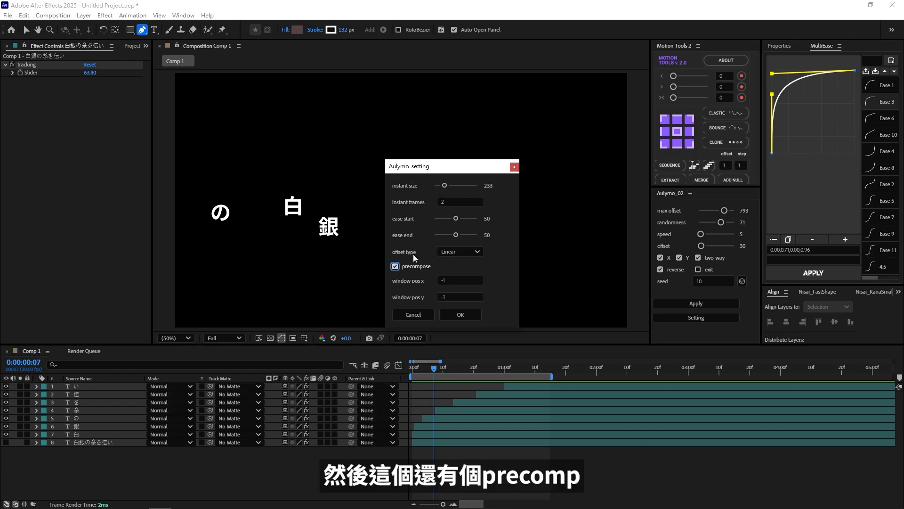
click(470, 313)
- Apply Aulymo to the text as a precomposition, preview it, and delete the precomposed layer
click(696, 304)
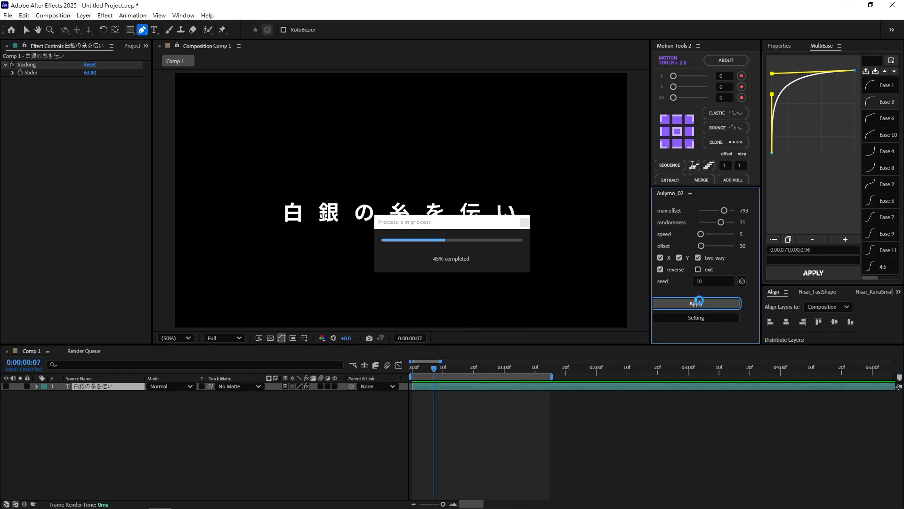
key(space)
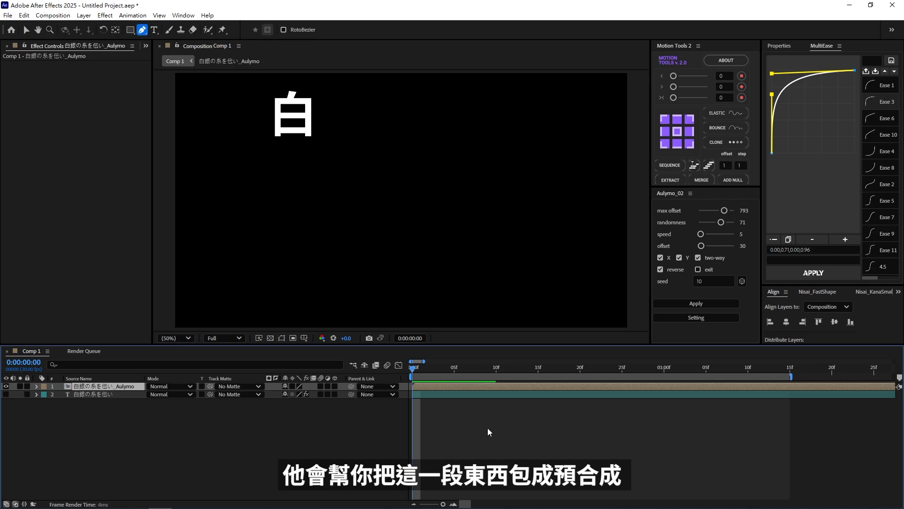
key(space)
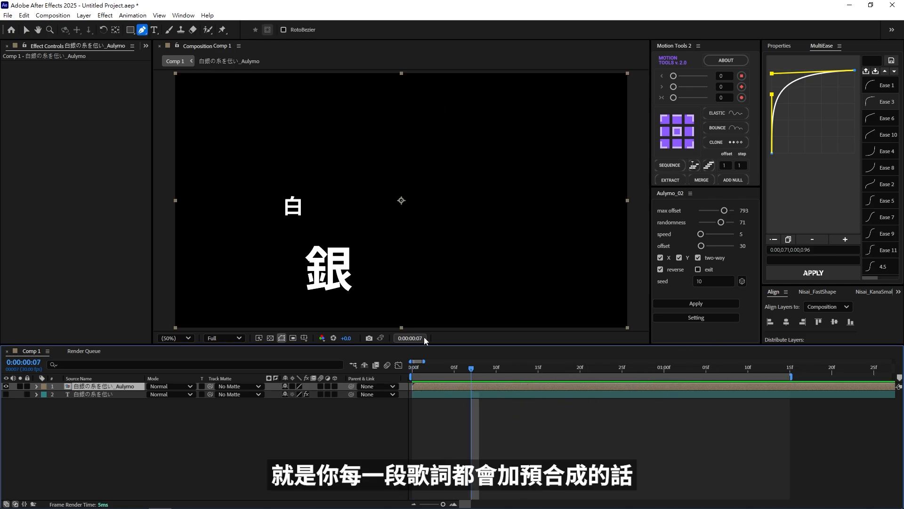
key(space)
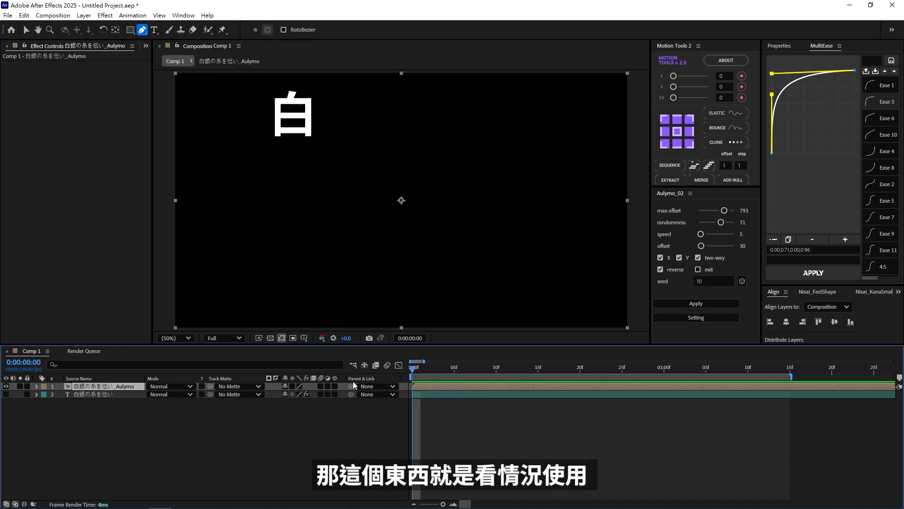
key(Delete)
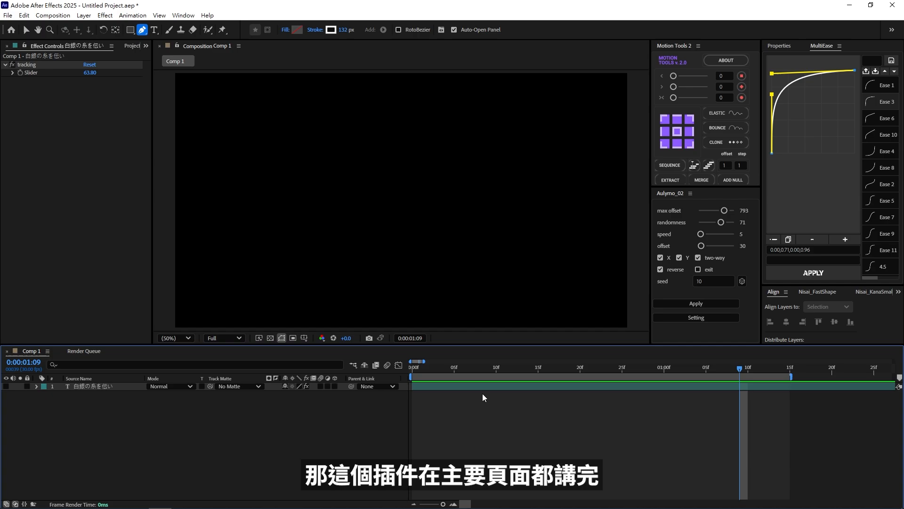
- Duplicate the hidden lyric text layer and select the visible copy
click(491, 389)
key(ctrl+d)
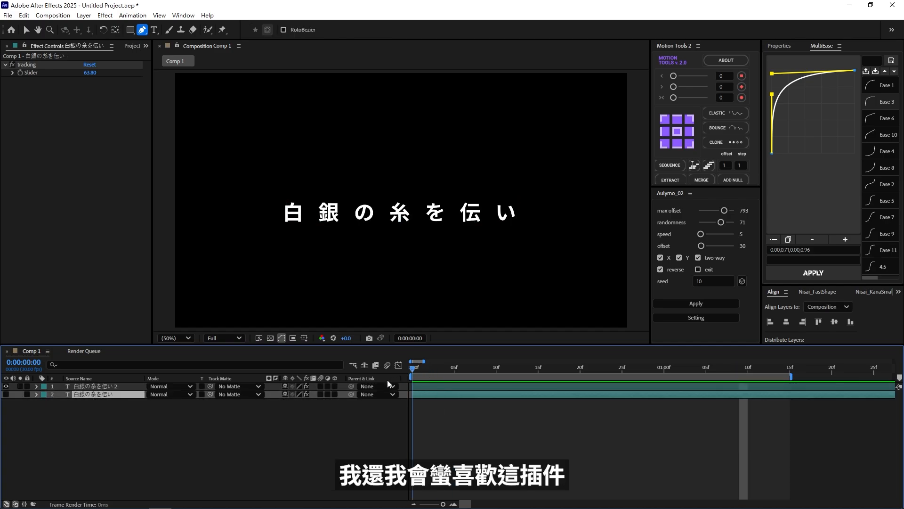
click(440, 388)
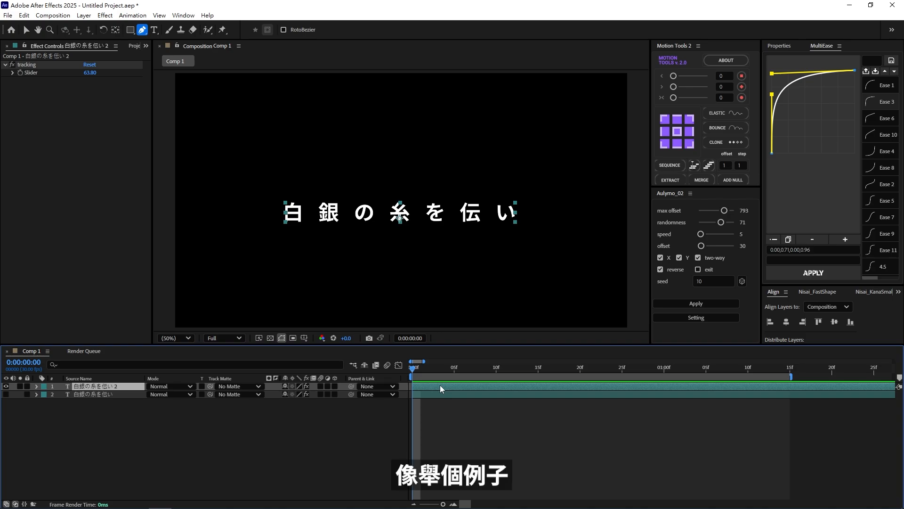
- Apply Nisai_KanaSmallize for katakana and kanji to the duplicated text layer and set its slider to 206
click(877, 295)
click(877, 295)
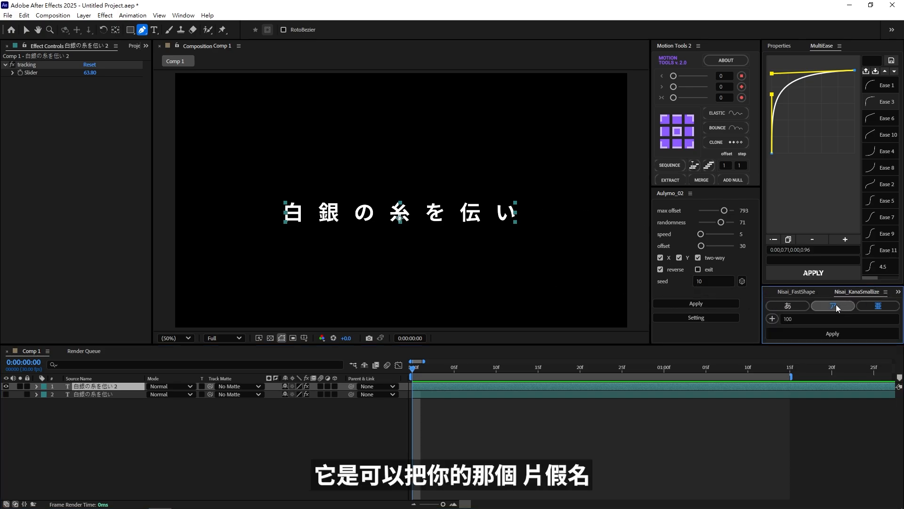
click(822, 334)
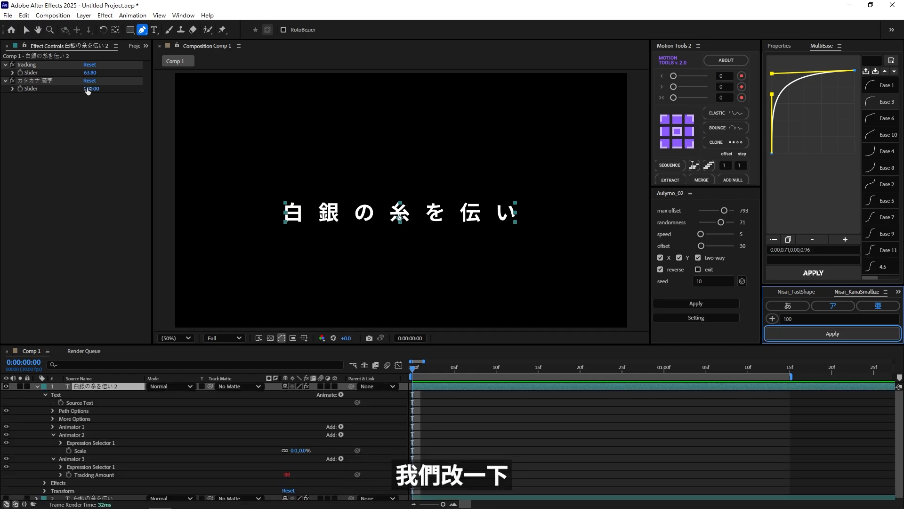
click(100, 387)
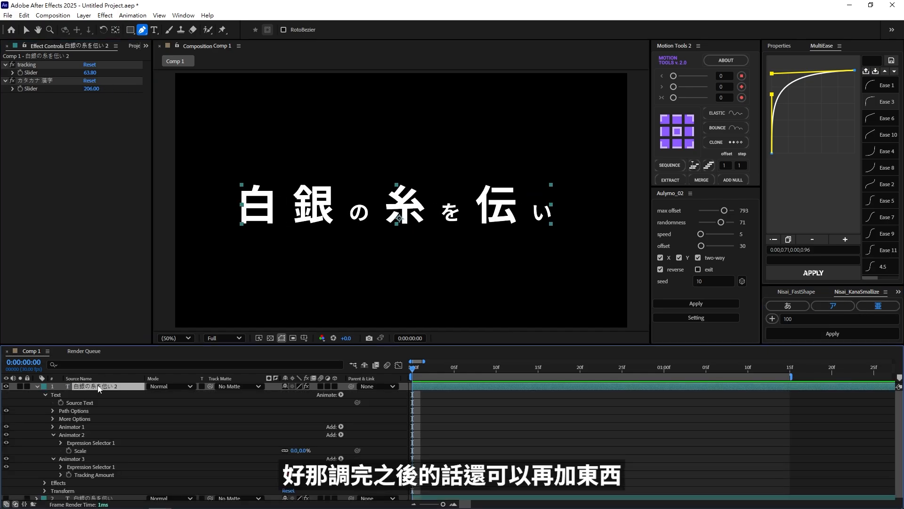
- Add the GlyphFlow preset to the duplicated text layer and set its tracking to -198
key(ctrl+space)
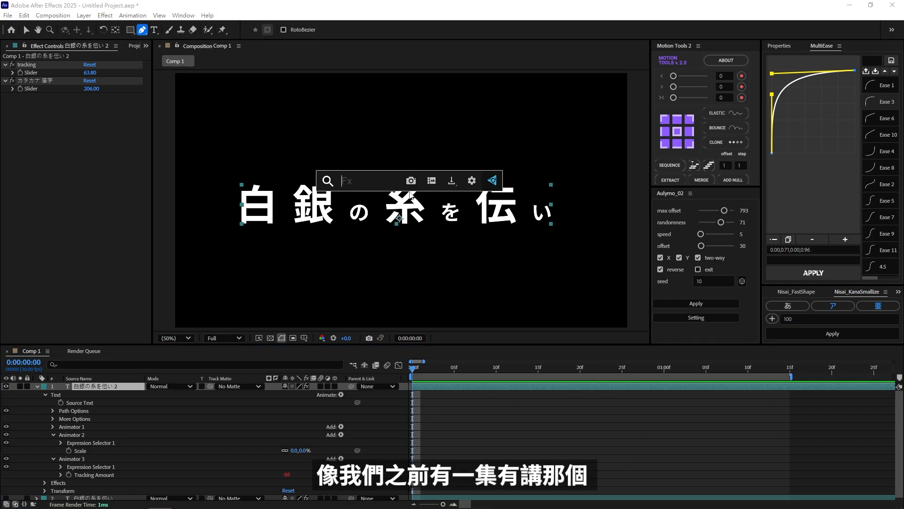
text(floe)
key(BackSpace)
text(w)
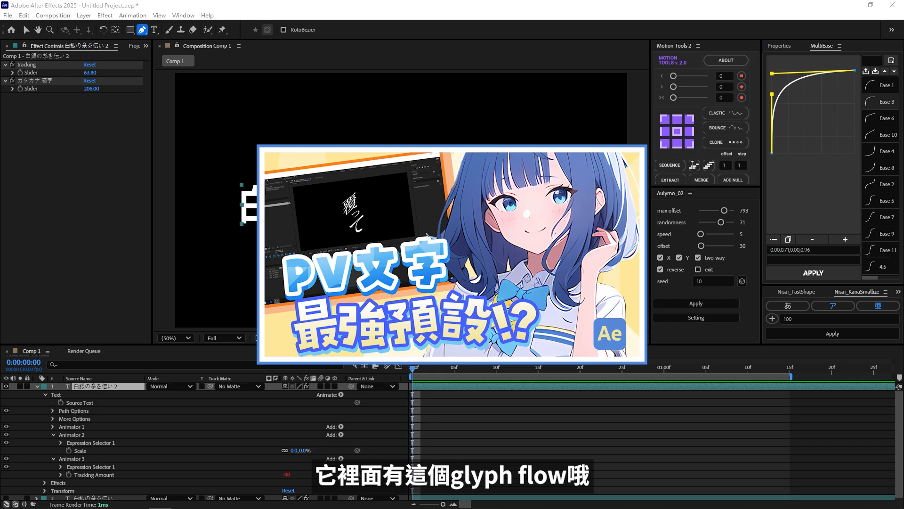
key(Return)
drag(87, 107, 19, 131)
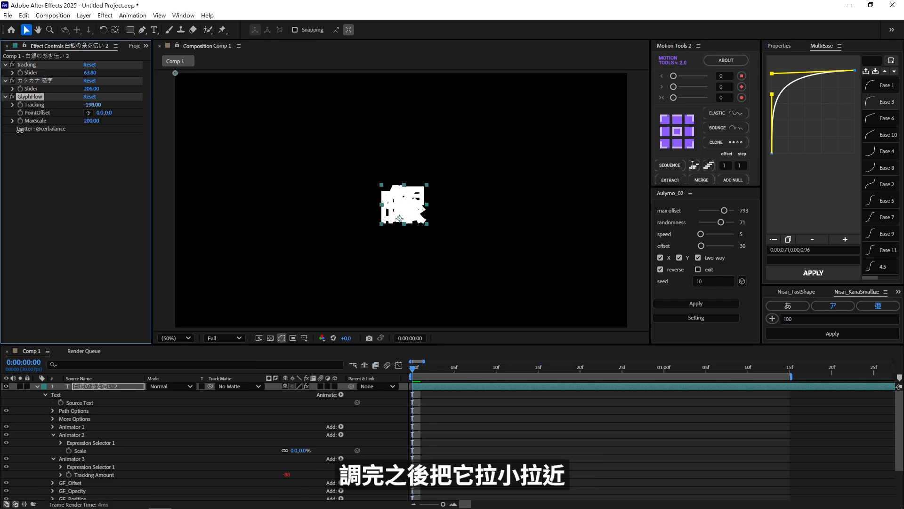
- Draw a descending seven-point zigzag path on the text layer, pull its points closer together, and collapse the layer's properties
click(141, 30)
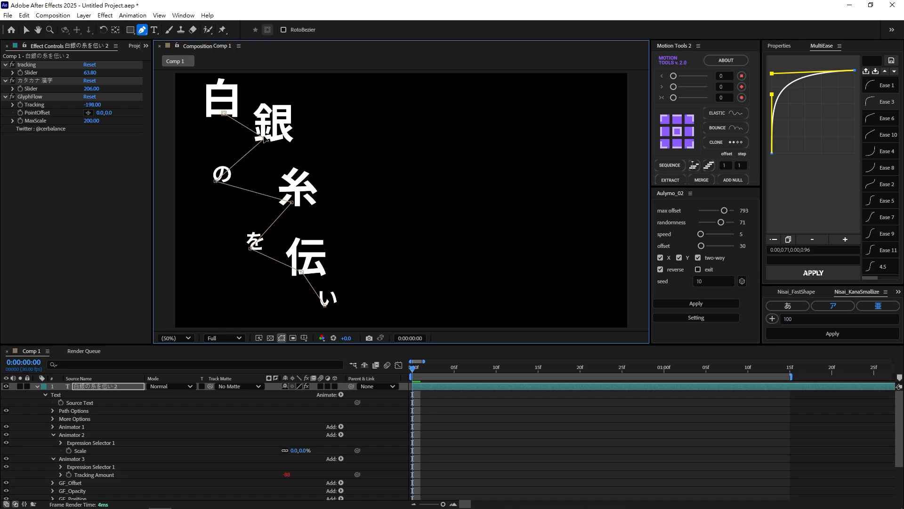
drag(323, 301, 304, 257)
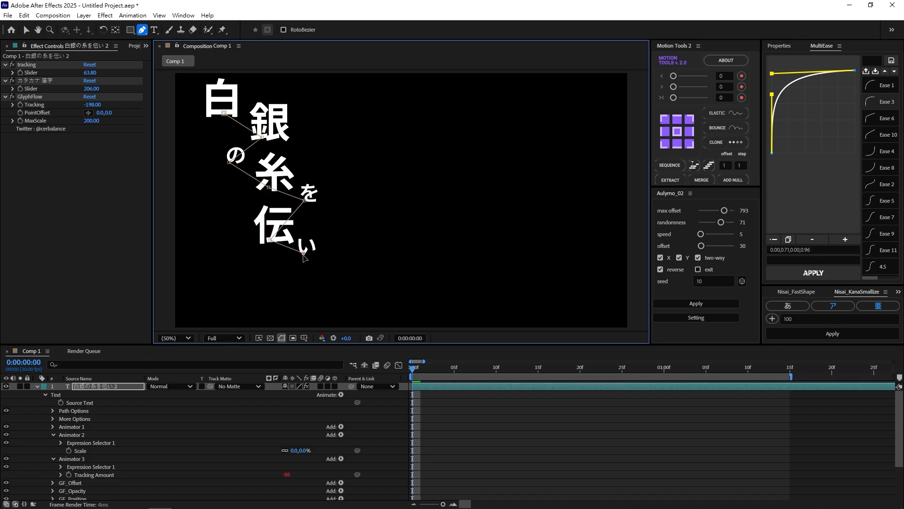
click(37, 386)
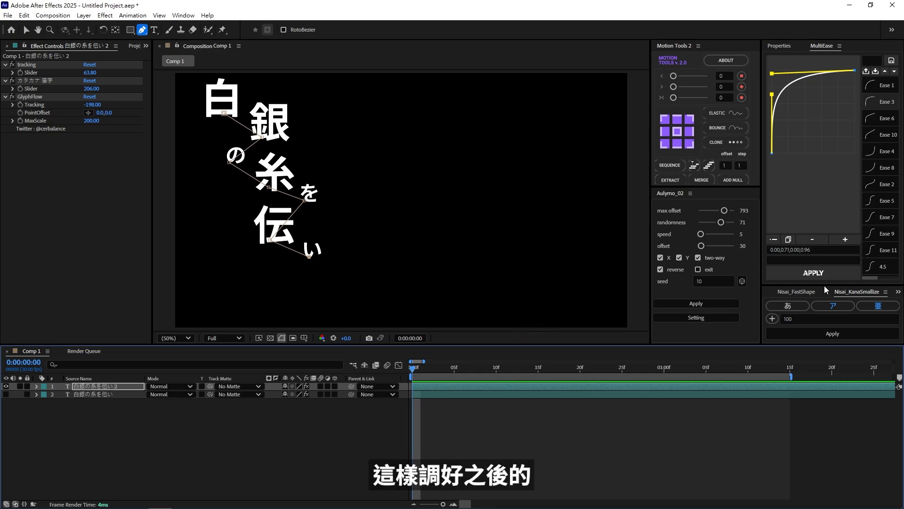
- Disable reverse and set the speed to 15 in Aulymo, and apply it to the GlyphFlow text layer
click(661, 269)
click(691, 302)
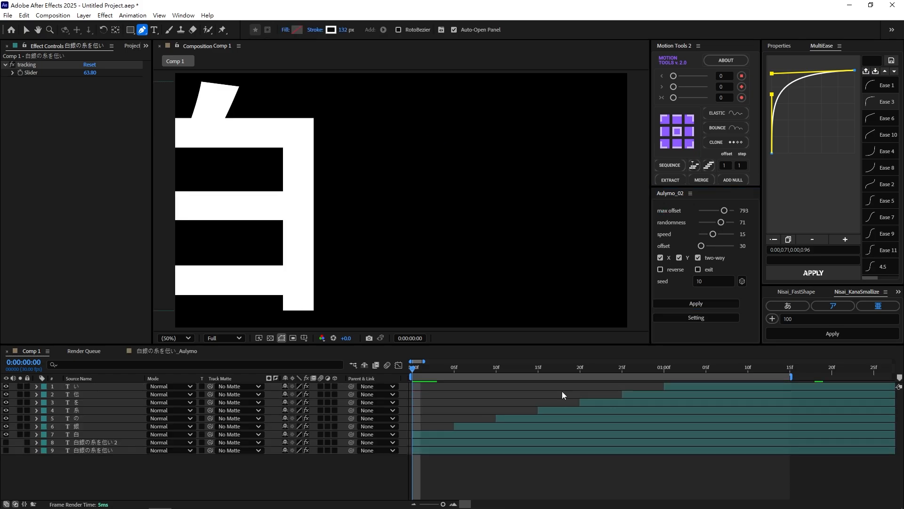
- Apply the 0.00,0.71,0.00,0.96 MultiEase curve to the character layers' position and scale keyframes, and preview the animation
drag(681, 390, 411, 490)
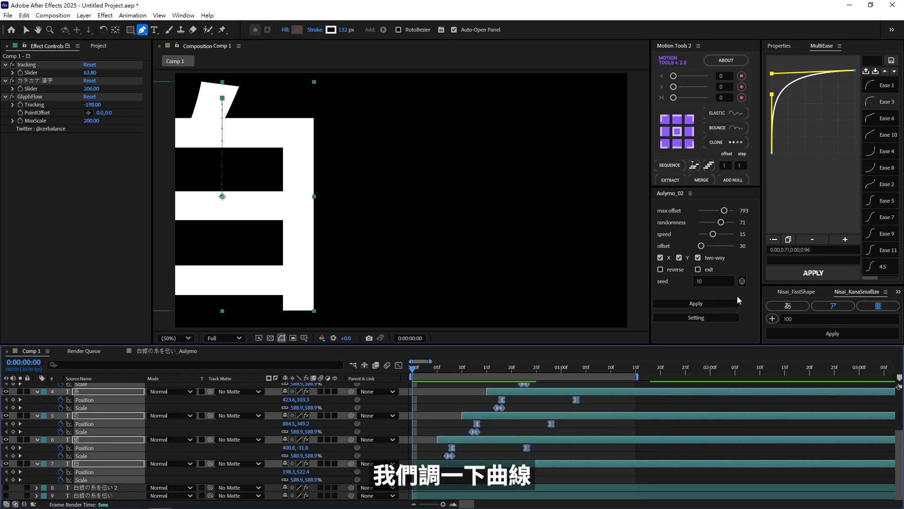
click(795, 276)
key(space)
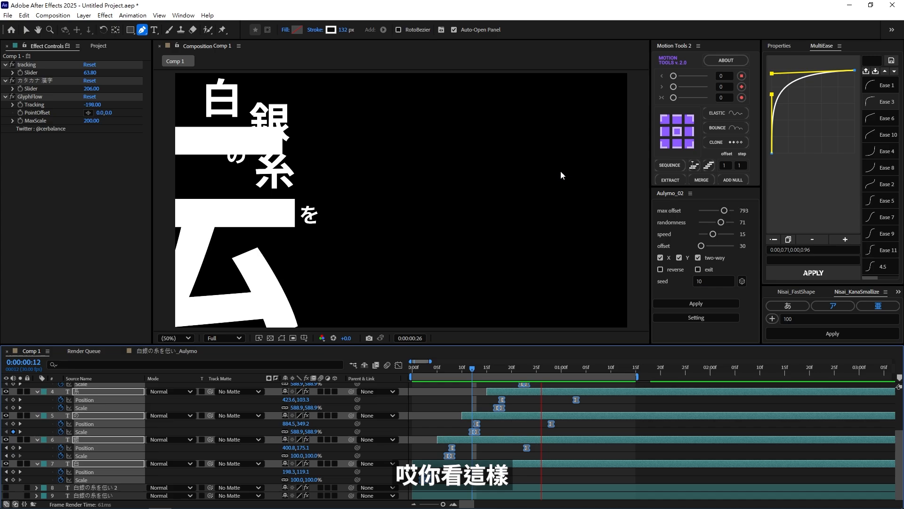